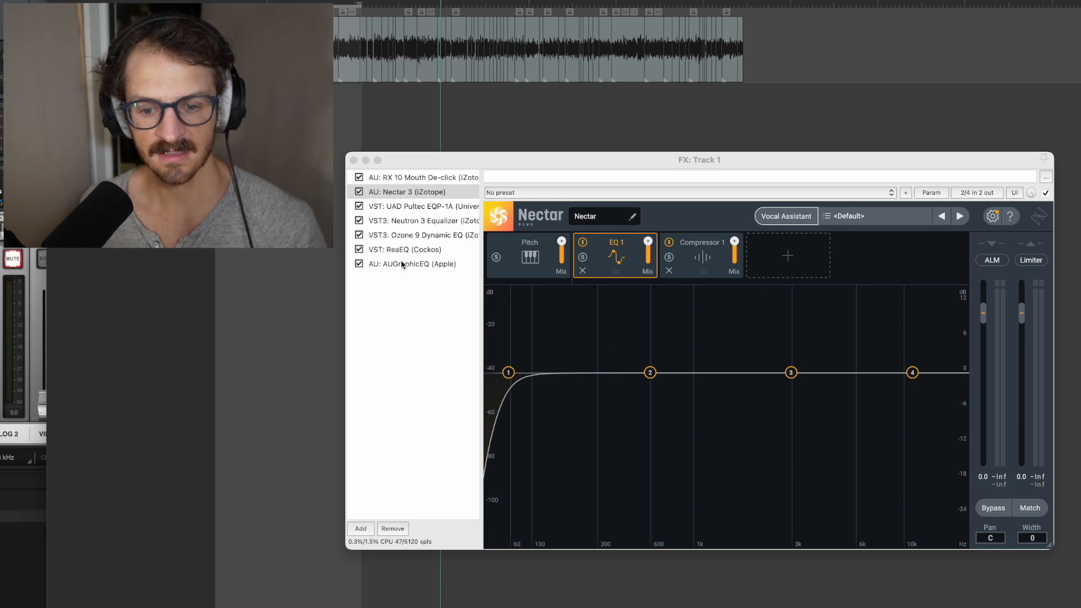
View the UAD Pultec EQP-1A, ReaEQ and AUGraphicEQ equalizers in Track 1's effects chain
click(410, 206)
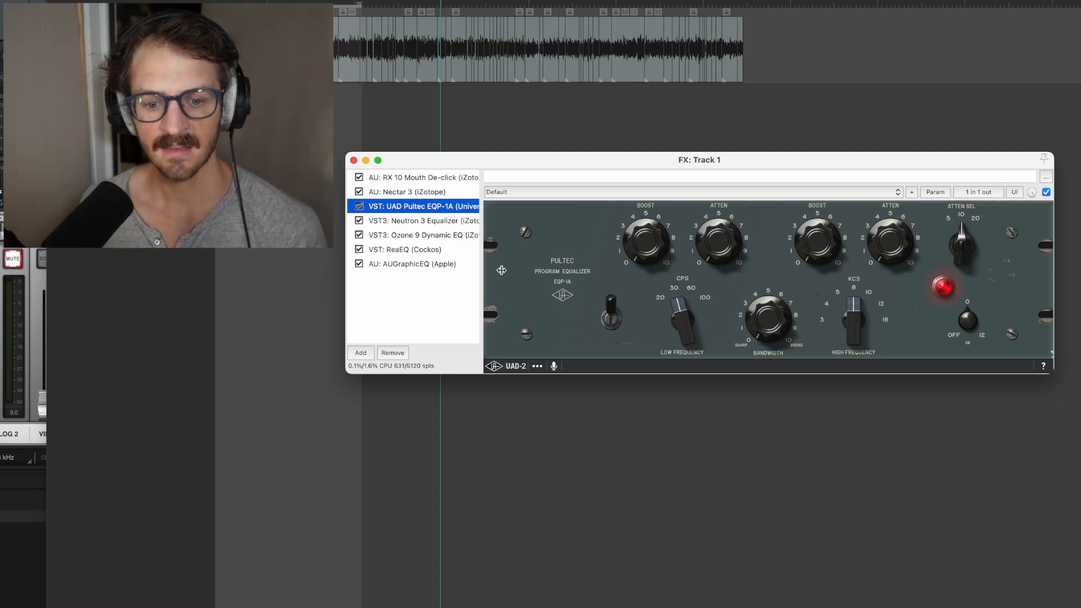
click(428, 251)
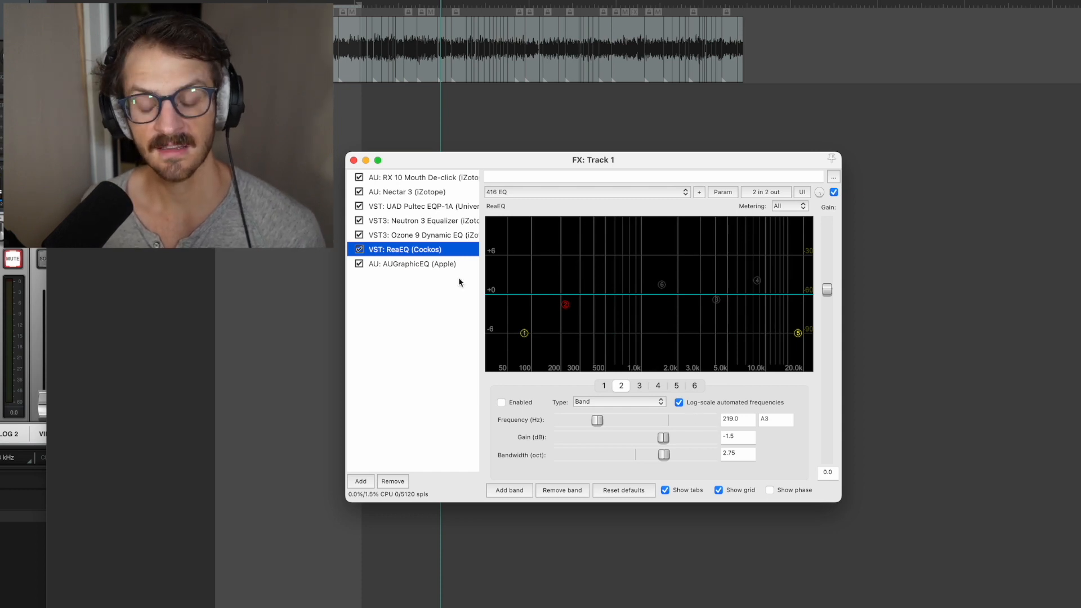
click(396, 263)
click(588, 322)
click(521, 401)
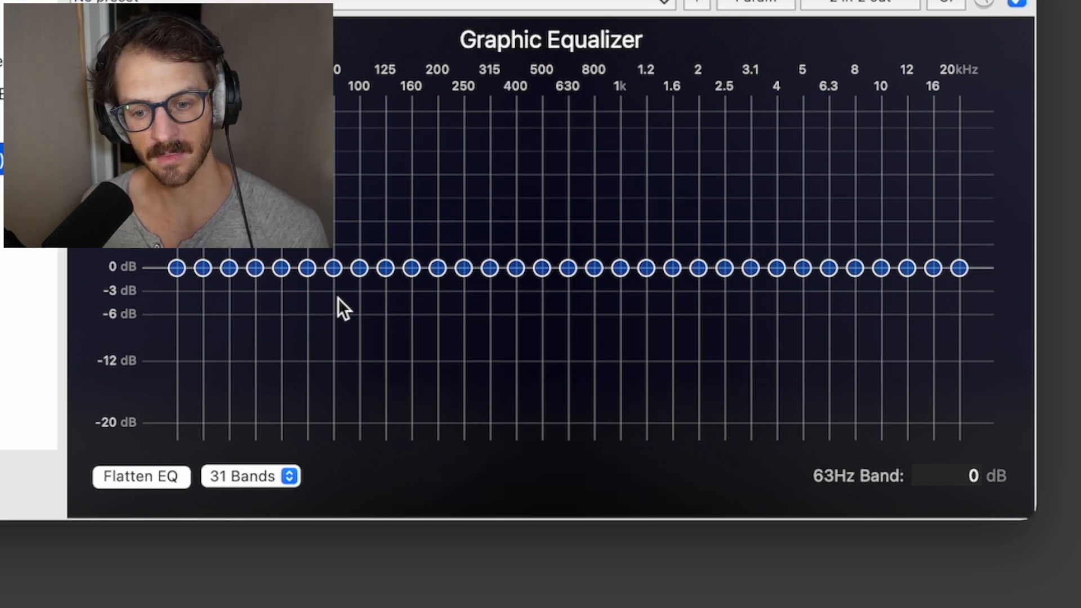
Try boosting the 63 Hz band of the graphic equalizer to 20 dB and cutting it to about -3 dB
click(307, 268)
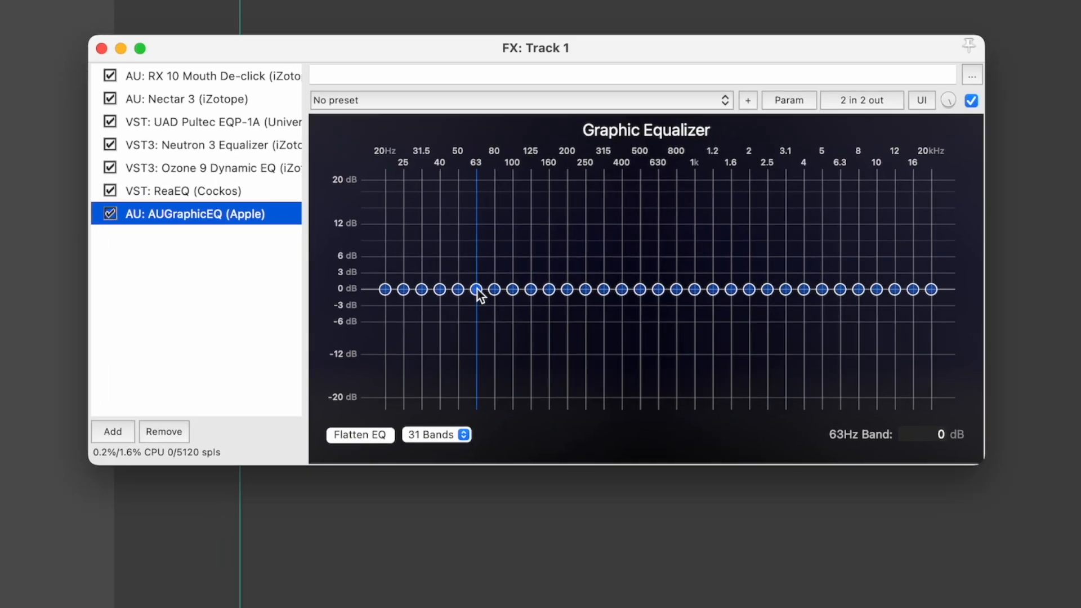
drag(308, 268, 310, 257)
drag(509, 304, 510, 295)
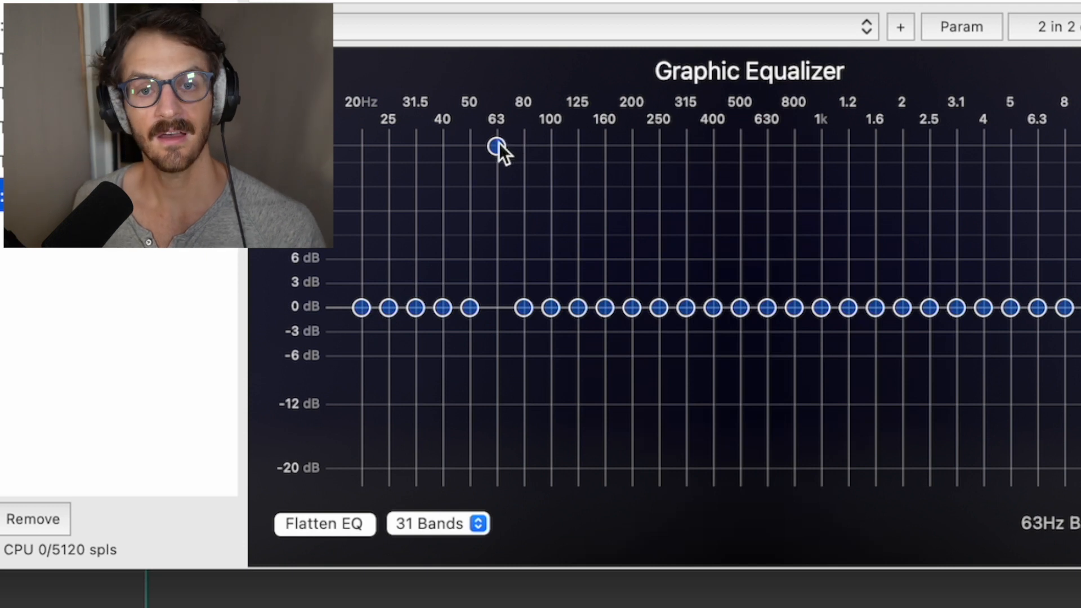
drag(498, 146, 499, 202)
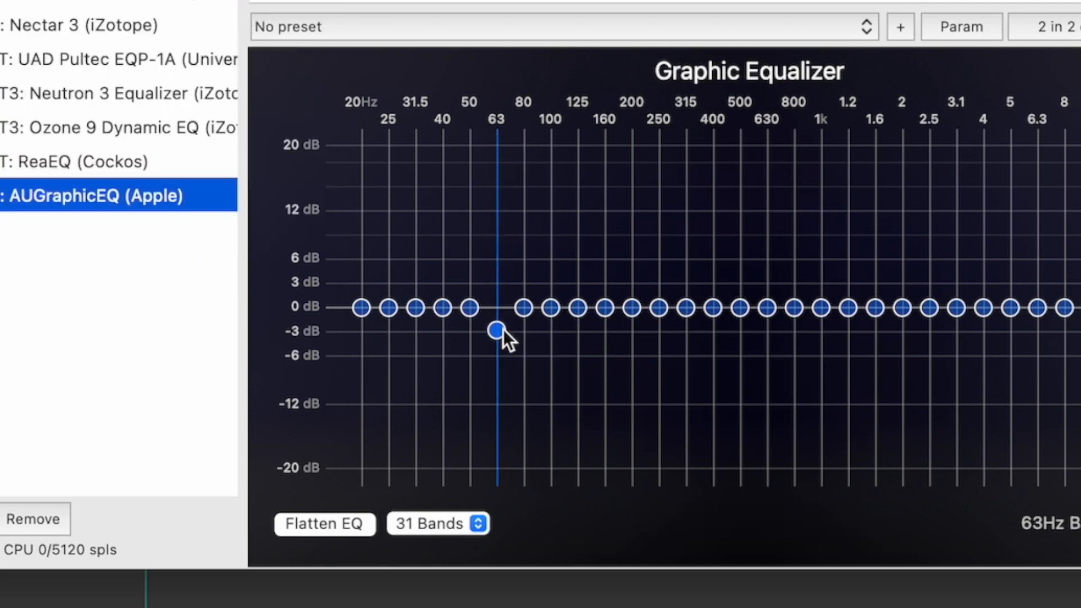
mouse_move(502, 330)
mouse_down()
mouse_move(493, 497)
mouse_move(501, 319)
mouse_up()
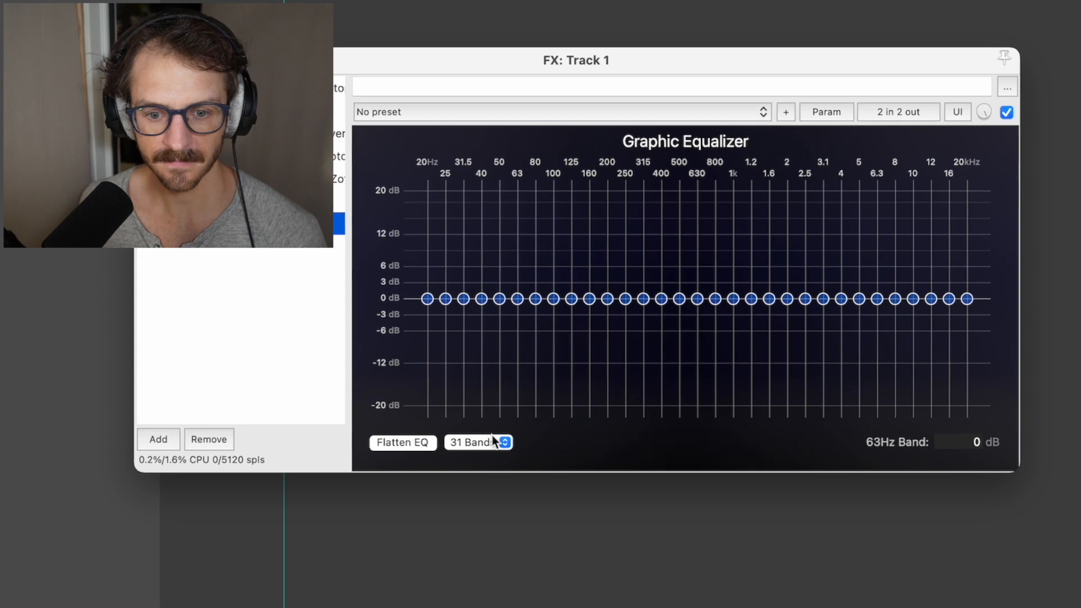
Select the 20 Hz to 50 Hz bands of the graphic equalizer and lower them together to -20 dB
click(726, 113)
click(722, 114)
click(427, 299)
drag(510, 302, 501, 597)
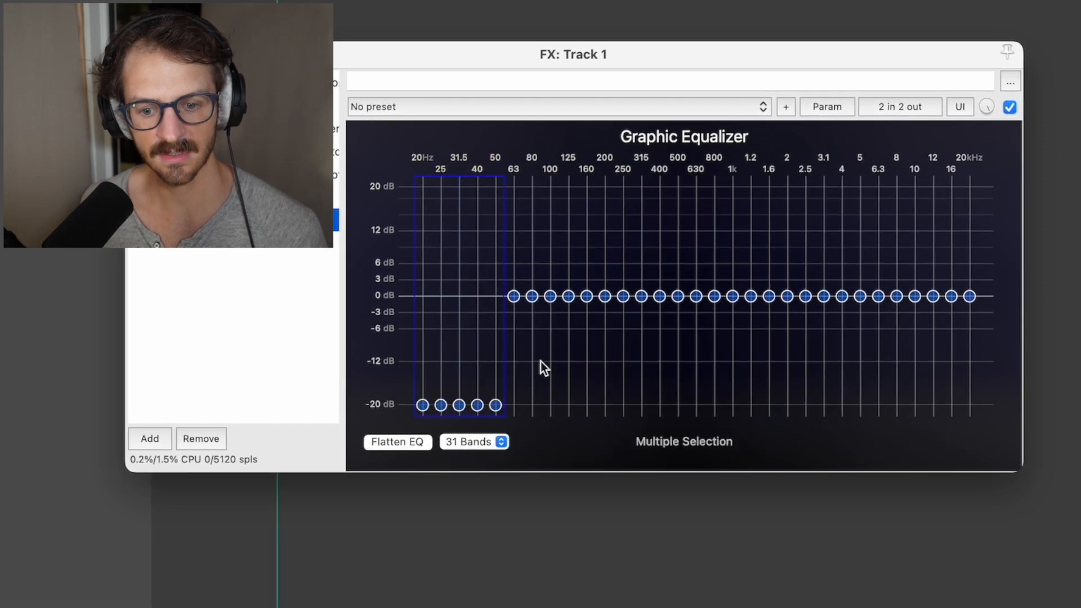
Lower the 63 Hz band to about -6 dB, 125 Hz and 16 kHz to about -2 dB, 200 Hz to -1.44 dB and 20 kHz to -5.19 dB
drag(513, 298, 514, 339)
drag(569, 298, 602, 307)
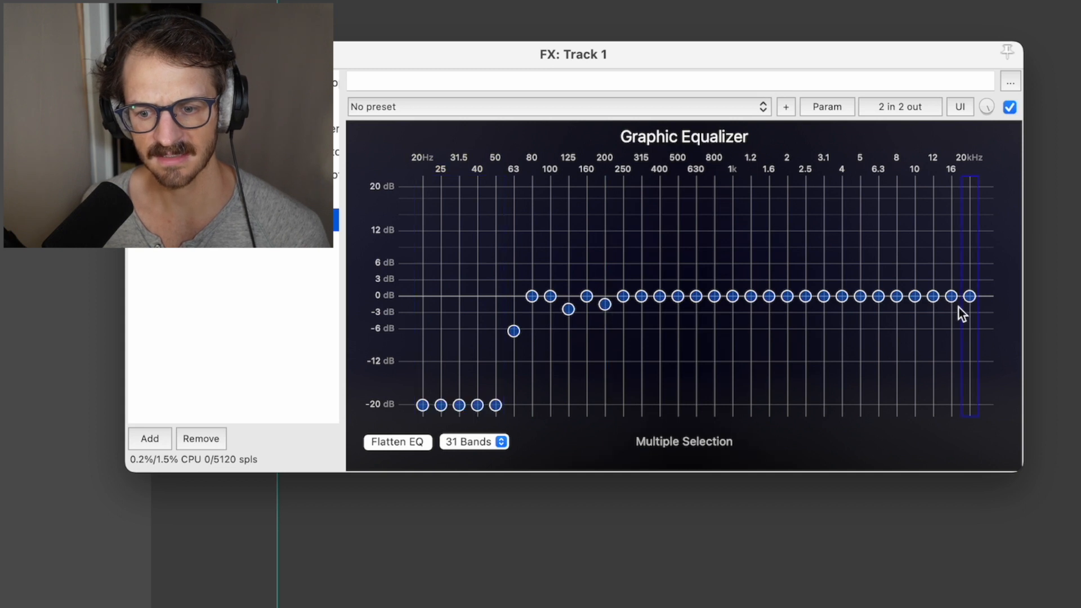
drag(968, 296, 969, 324)
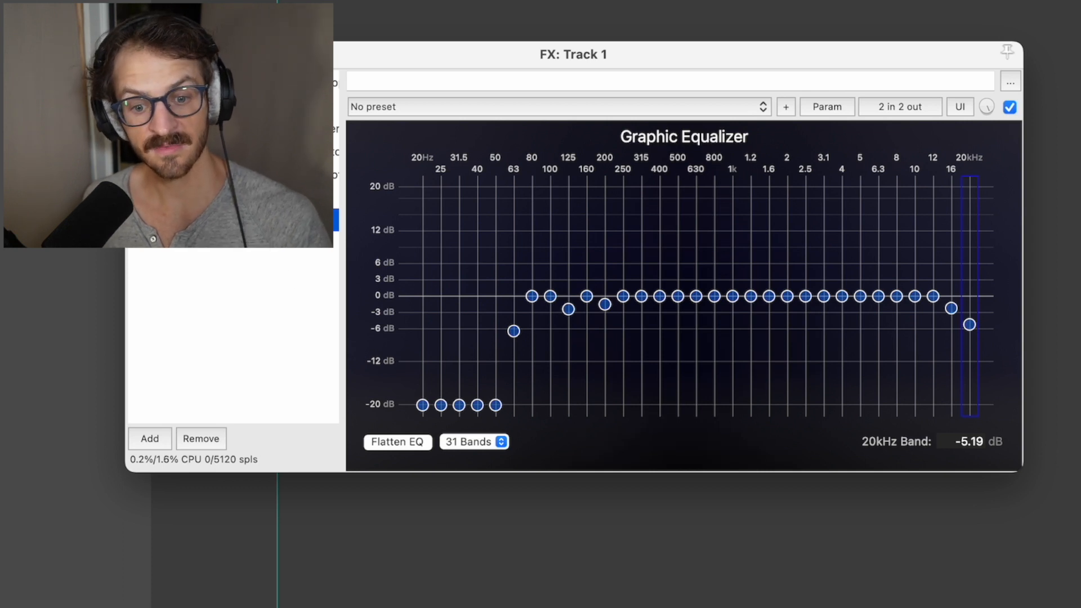
In Nectar 3's EQ, try raising the high-pass frequency, boosting band 2 and cutting band 3 by 3.7 dB
click(281, 197)
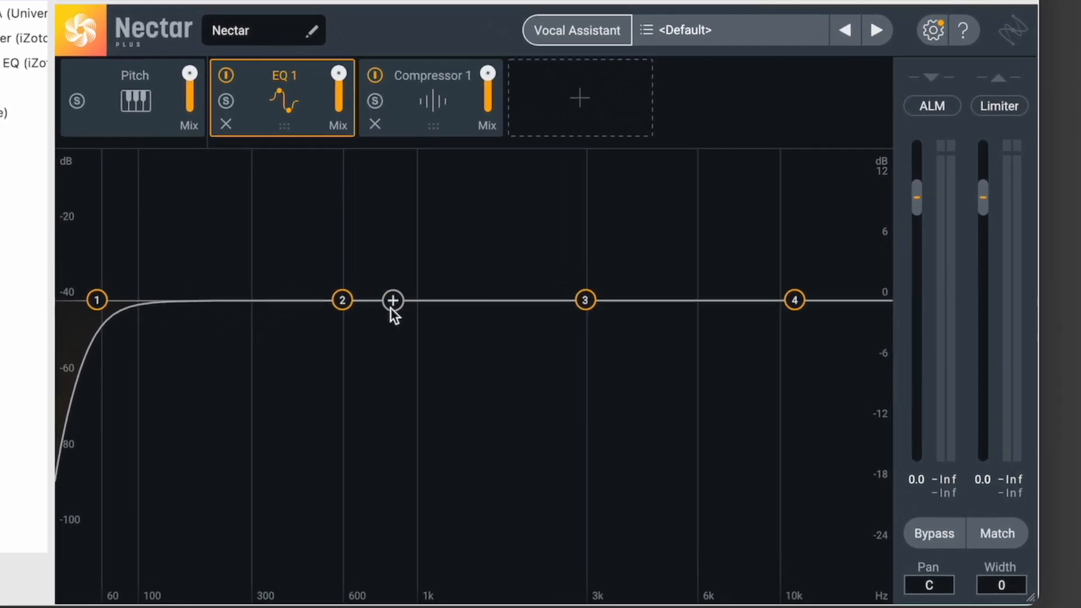
drag(100, 307, 170, 306)
drag(344, 304, 337, 260)
drag(588, 302, 588, 337)
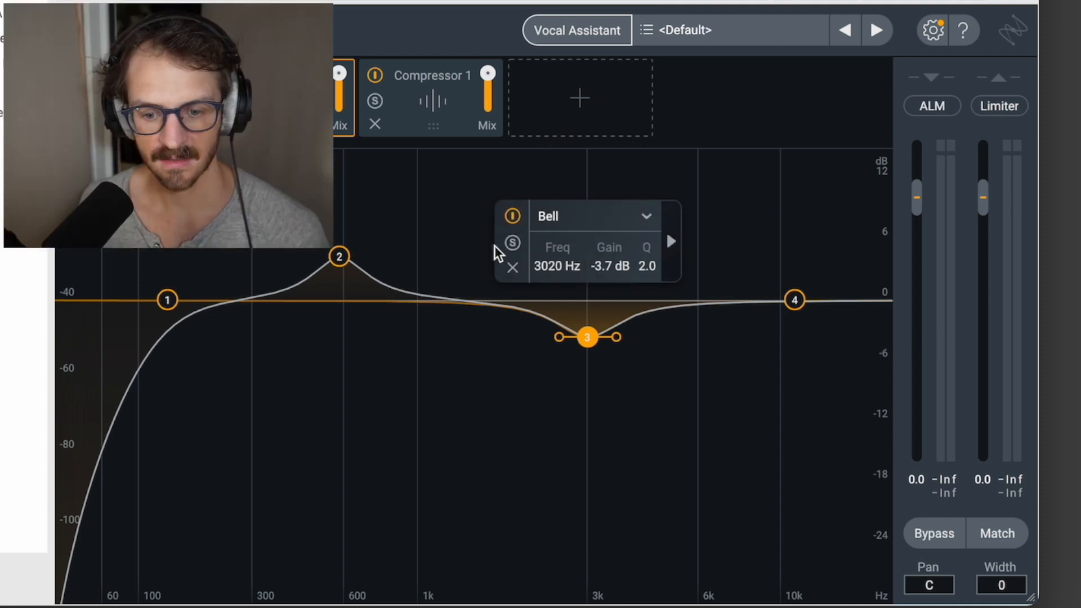
Flatten Nectar's bands 2 and 3 to 0 dB, move the high-pass filter down to 20 Hz and play the track
drag(341, 256, 339, 300)
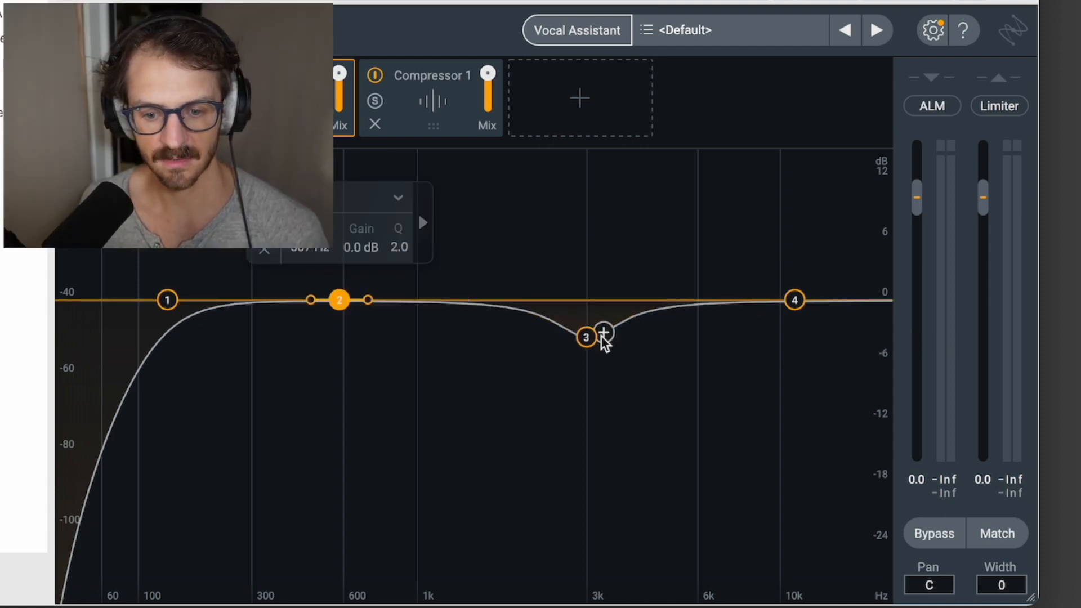
double_click(586, 337)
drag(168, 300, 59, 300)
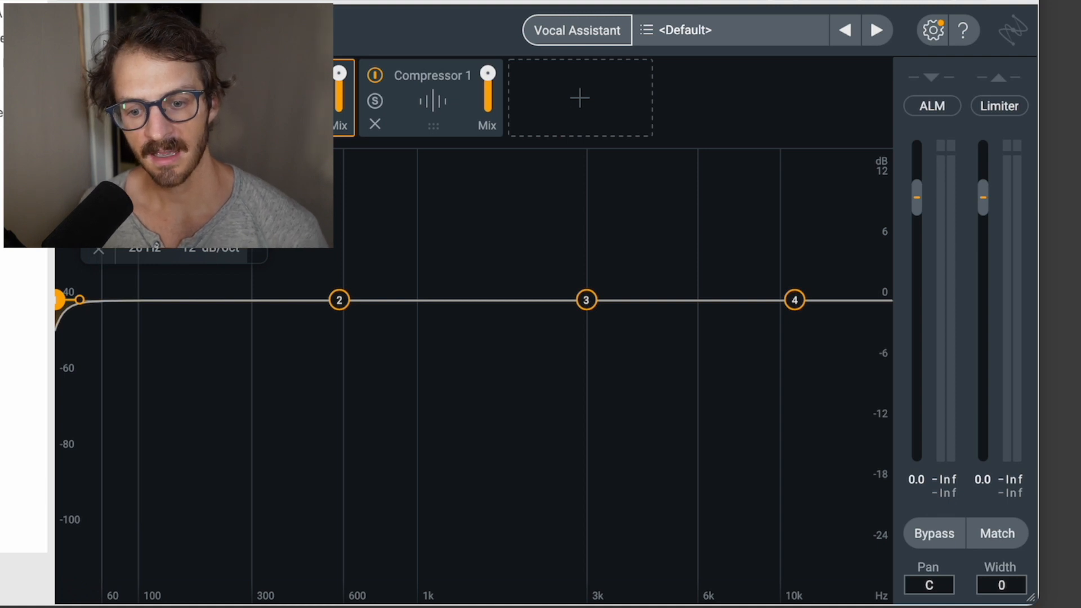
key(space)
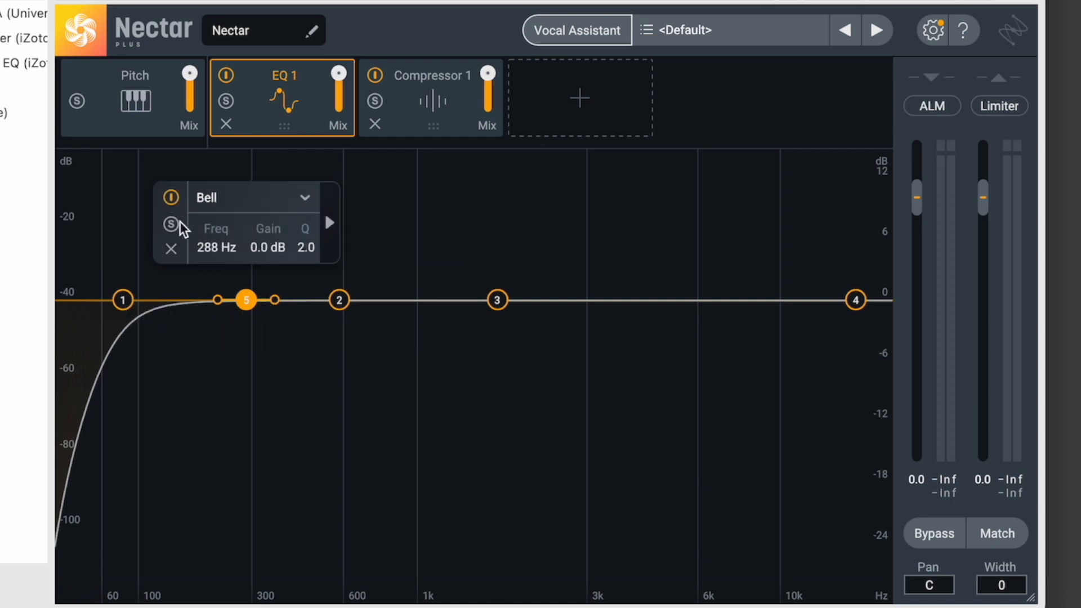
Delete the 288 Hz bell band and set the high-pass filter to 60 Hz with a 24 dB/oct slope
click(171, 248)
click(124, 301)
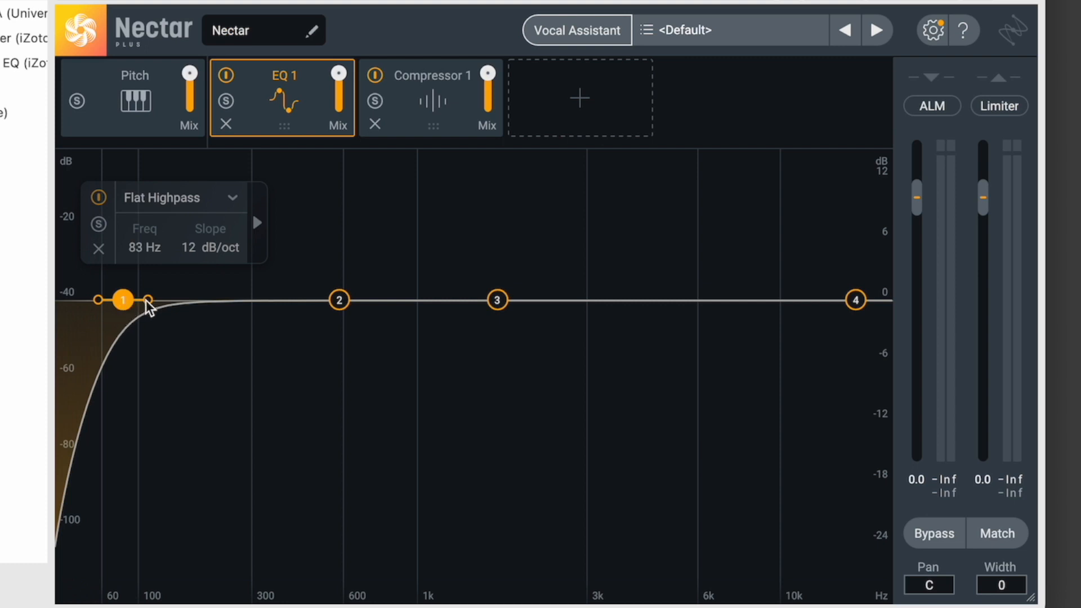
drag(148, 300, 141, 301)
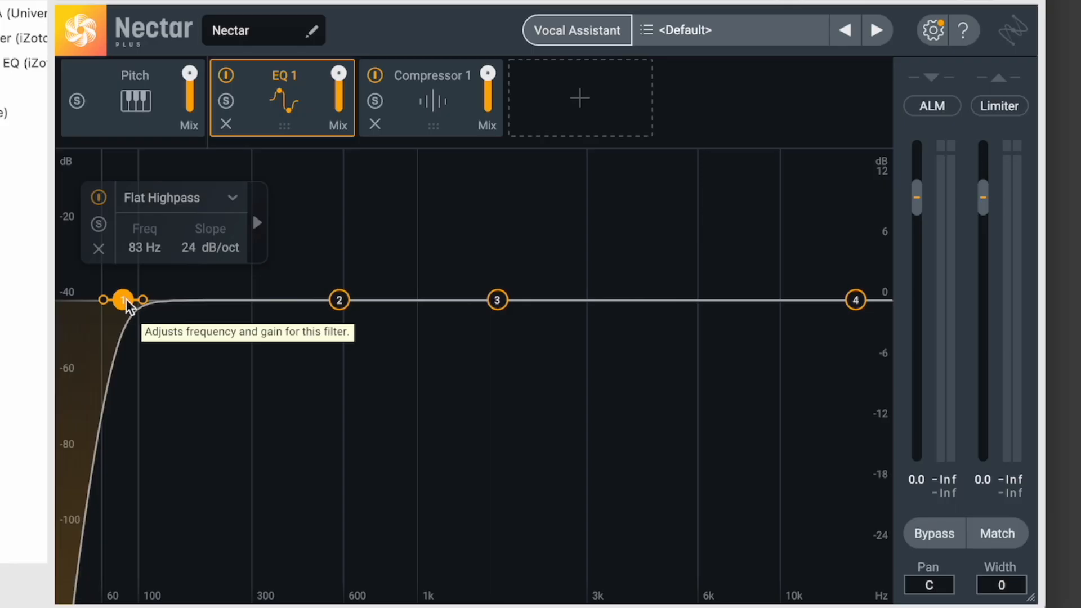
mouse_move(126, 301)
mouse_down()
mouse_move(97, 308)
mouse_move(143, 301)
mouse_move(118, 307)
mouse_up()
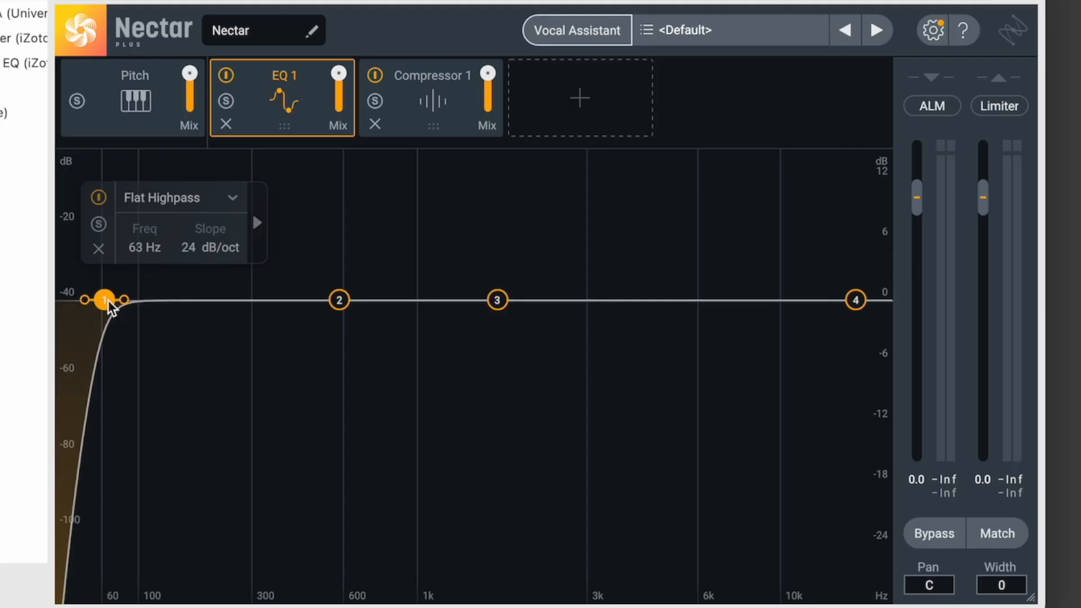
drag(107, 299, 102, 330)
Return to AUGraphicEQ, check the 125 Hz and 200 Hz band cuts, and raise the 50 Hz band
click(22, 112)
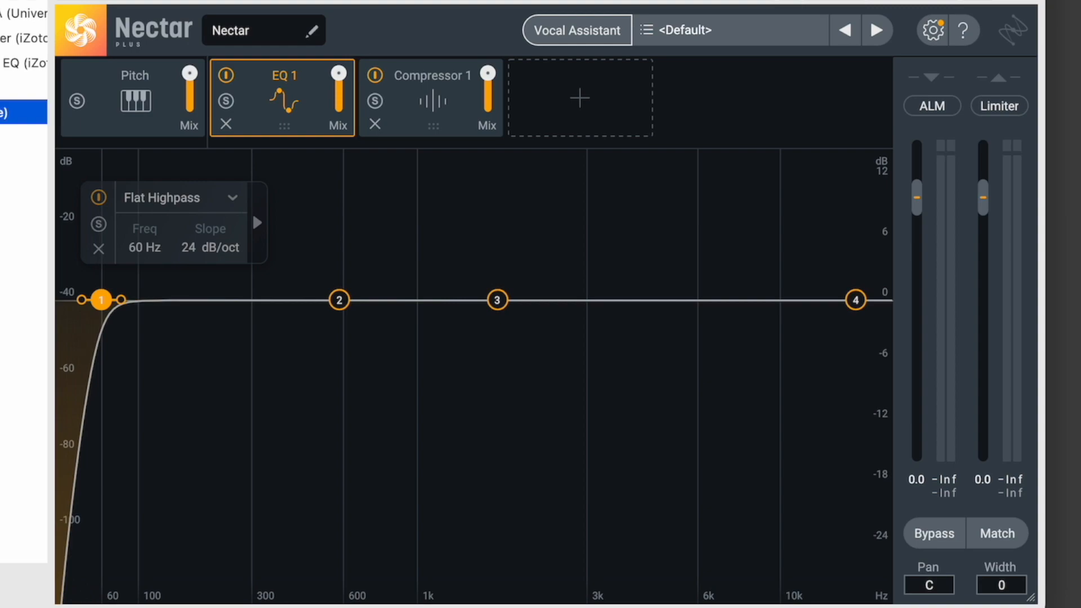
click(296, 207)
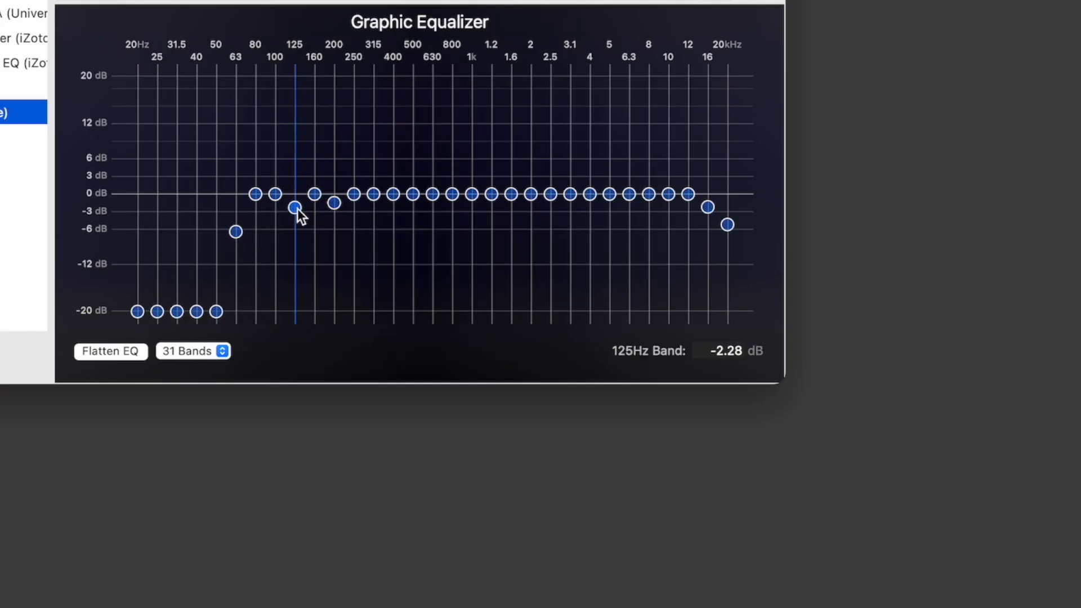
click(334, 206)
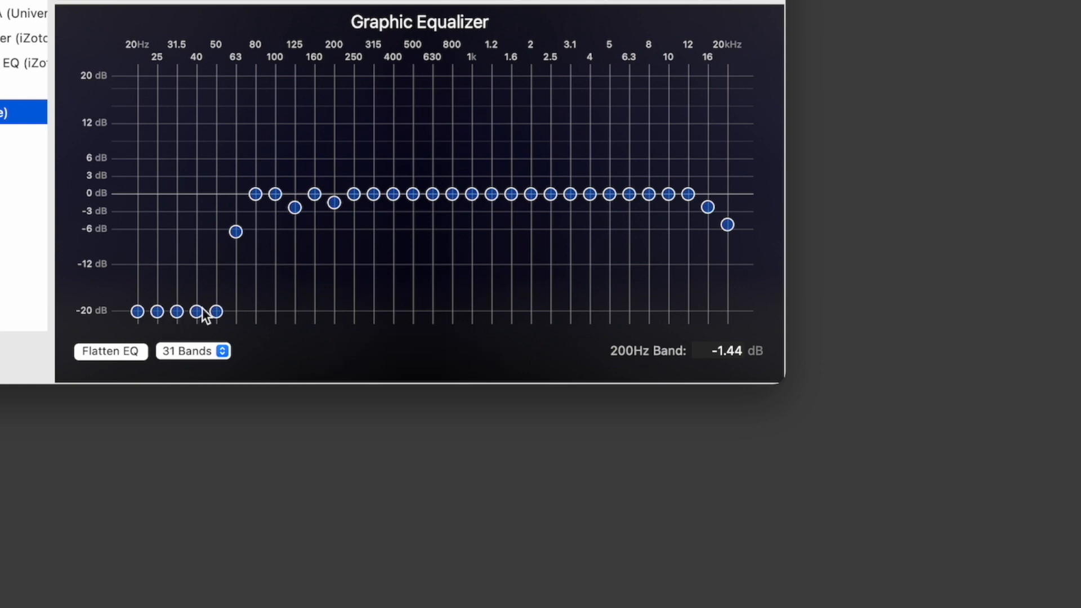
drag(219, 316, 219, 276)
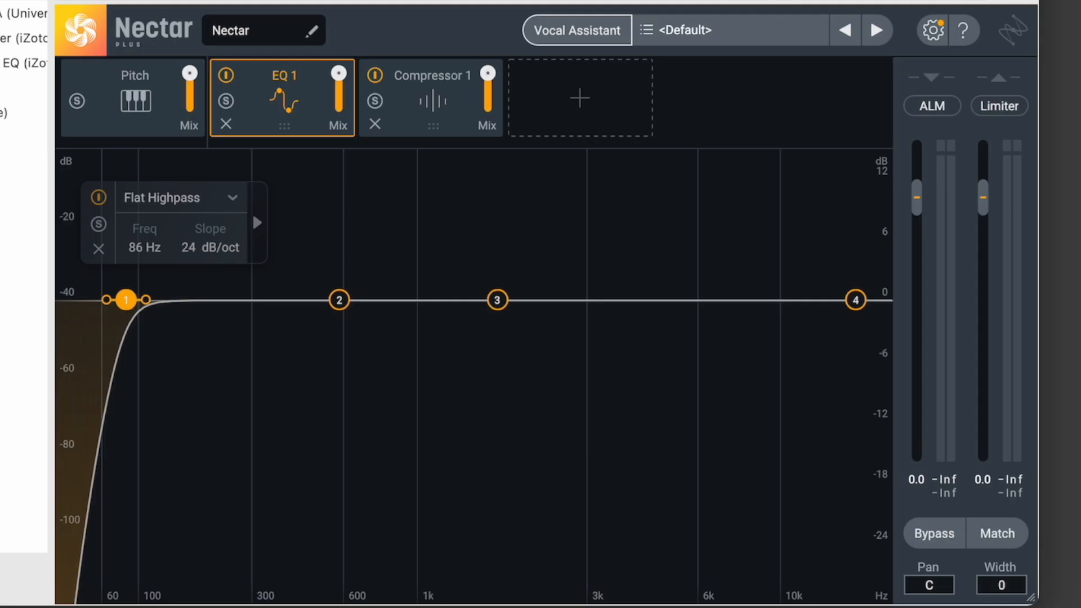
Set the high-pass filter in Nectar's EQ to 100 Hz
mouse_move(126, 300)
mouse_down()
mouse_move(151, 299)
mouse_move(137, 302)
mouse_up()
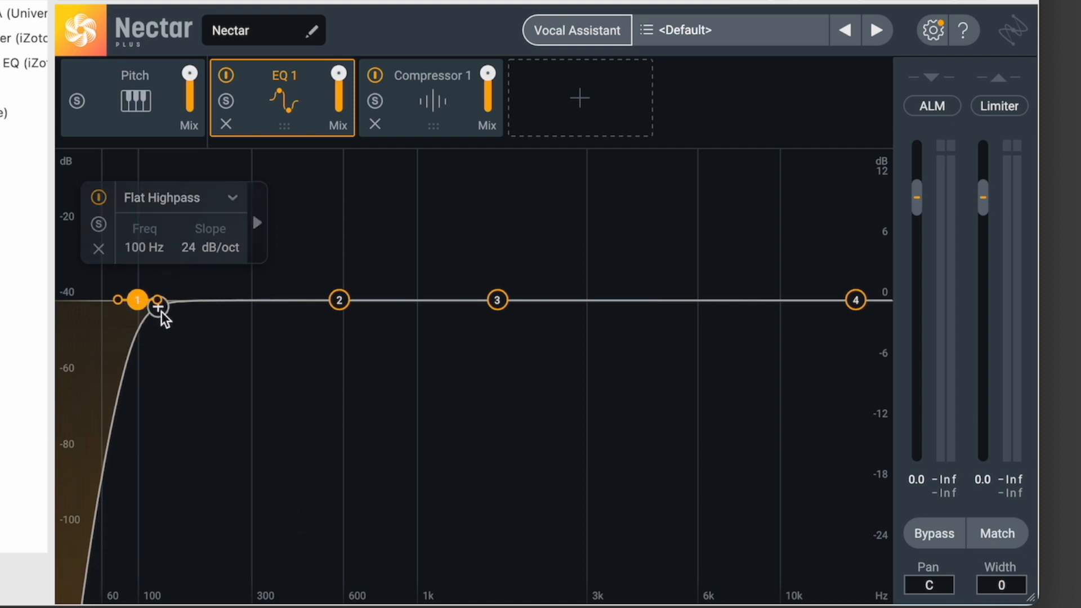
drag(142, 298, 158, 301)
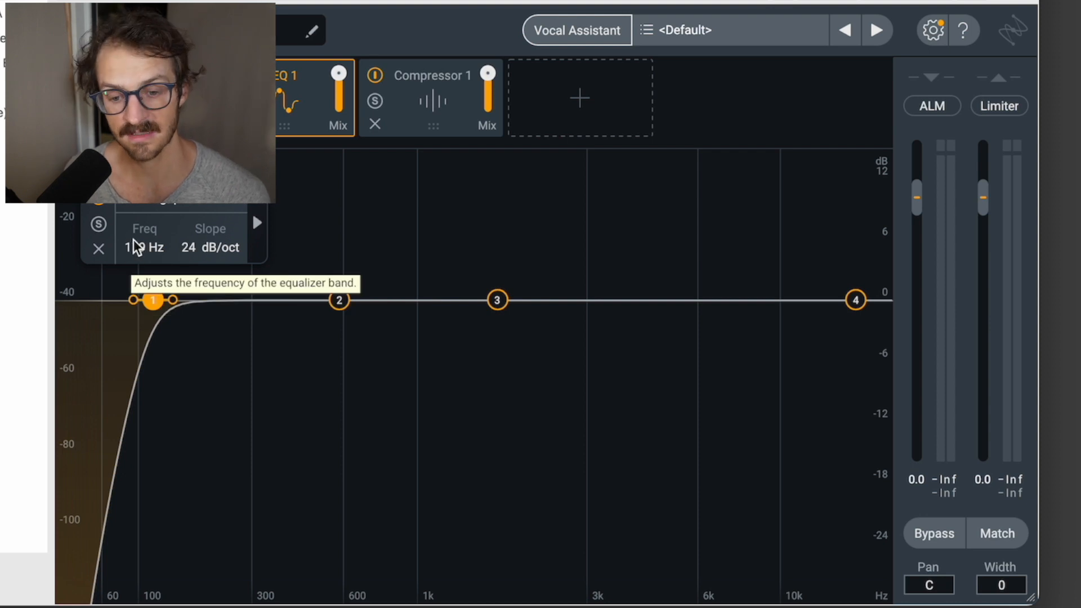
drag(153, 298, 140, 302)
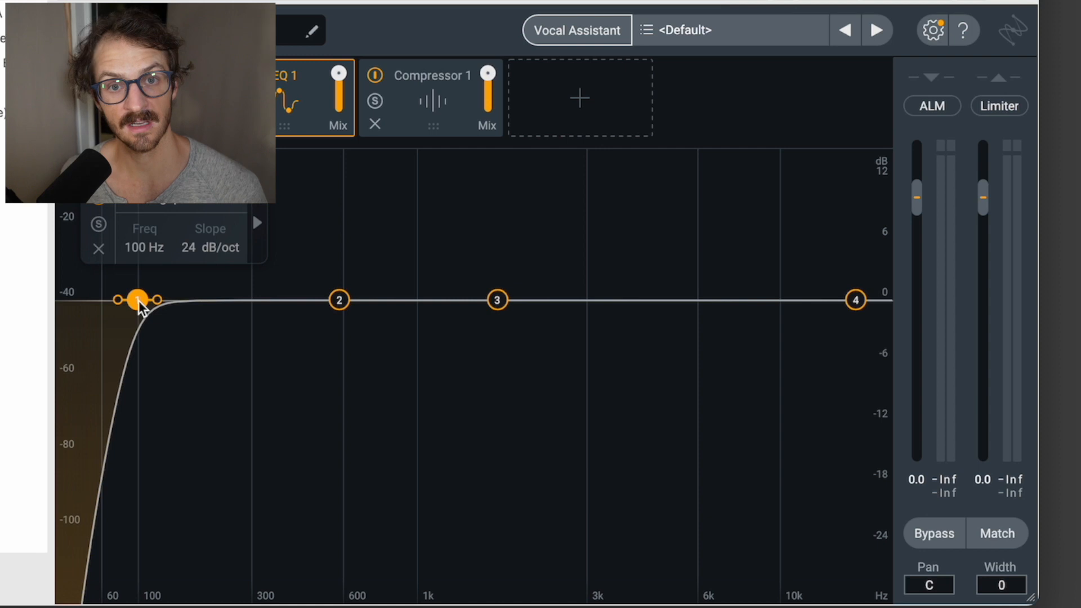